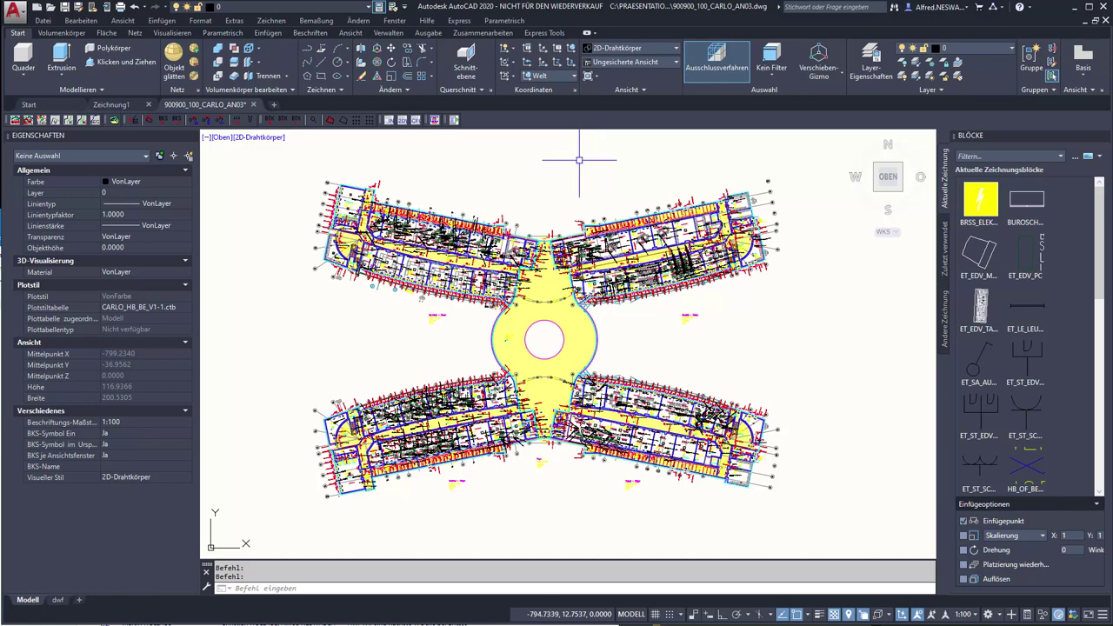
Step: Expand the layer dropdown to list every layer in 900900_100_CARLO_AN03.dwg
click(321, 7)
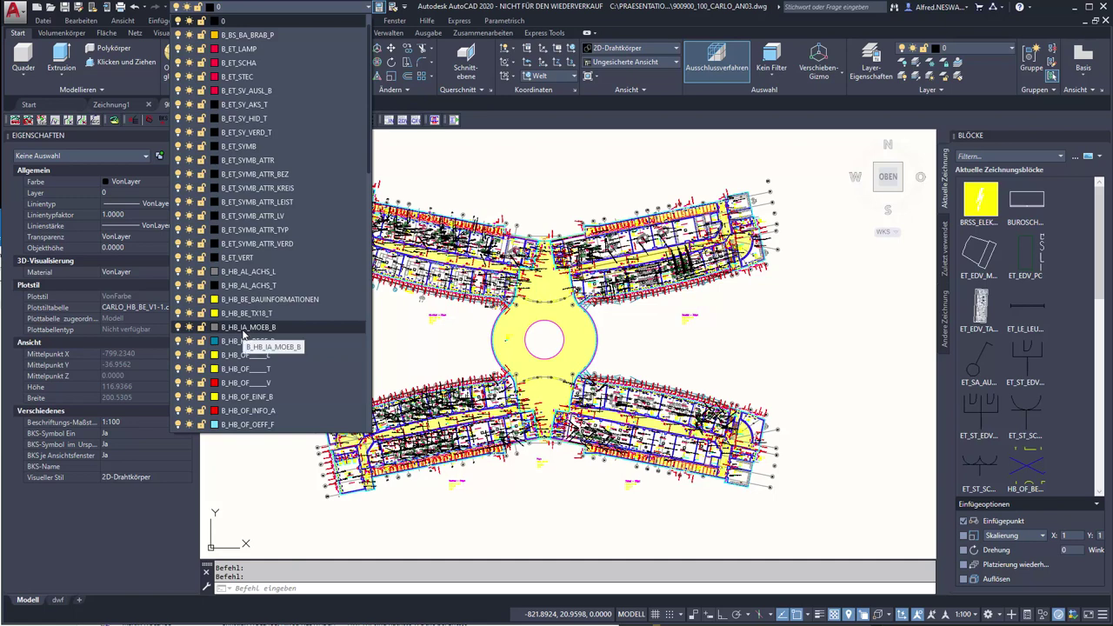
Step: Dismiss the layer dropdown, leaving layer 0 current
click(841, 291)
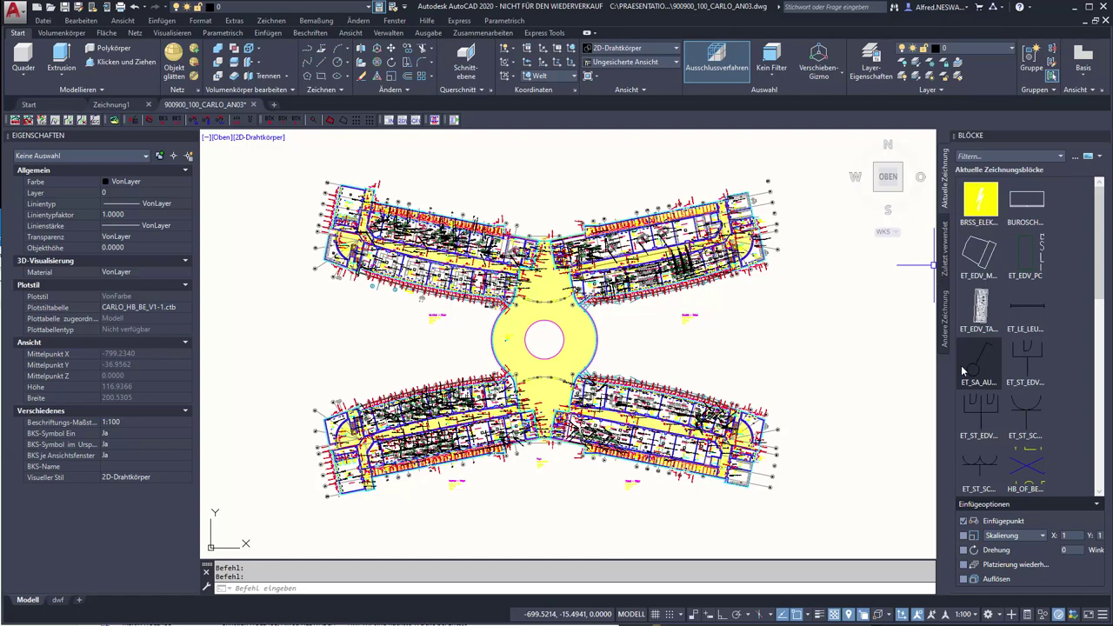
scroll(574, 228, up, 10)
scroll(600, 375, up, 5)
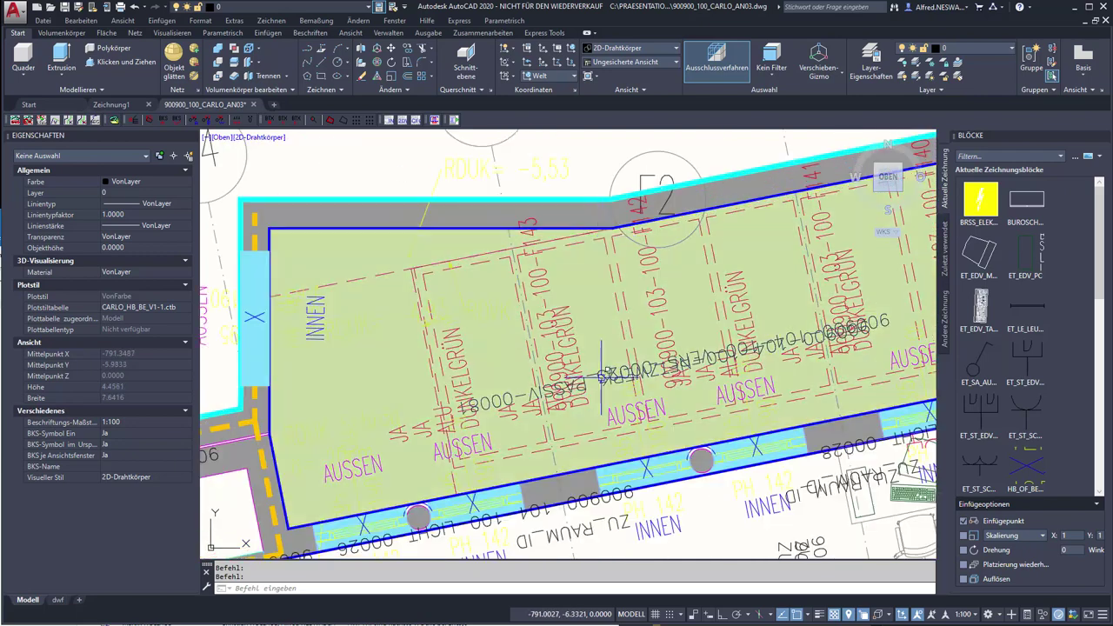
scroll(600, 375, up, 2)
scroll(539, 356, up, 1)
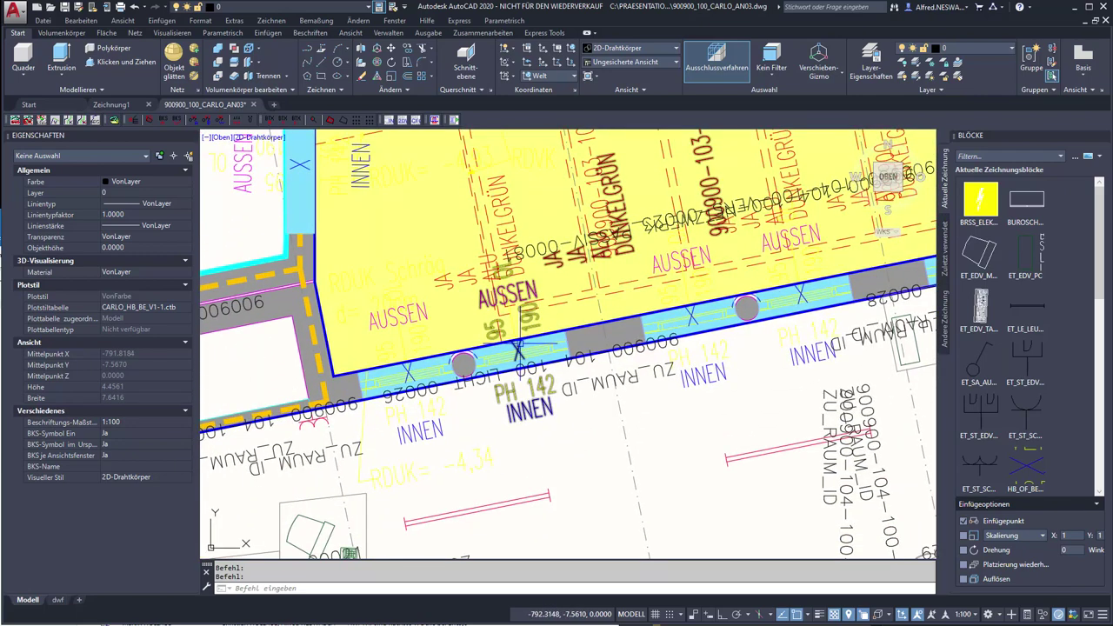
click(519, 348)
click(574, 387)
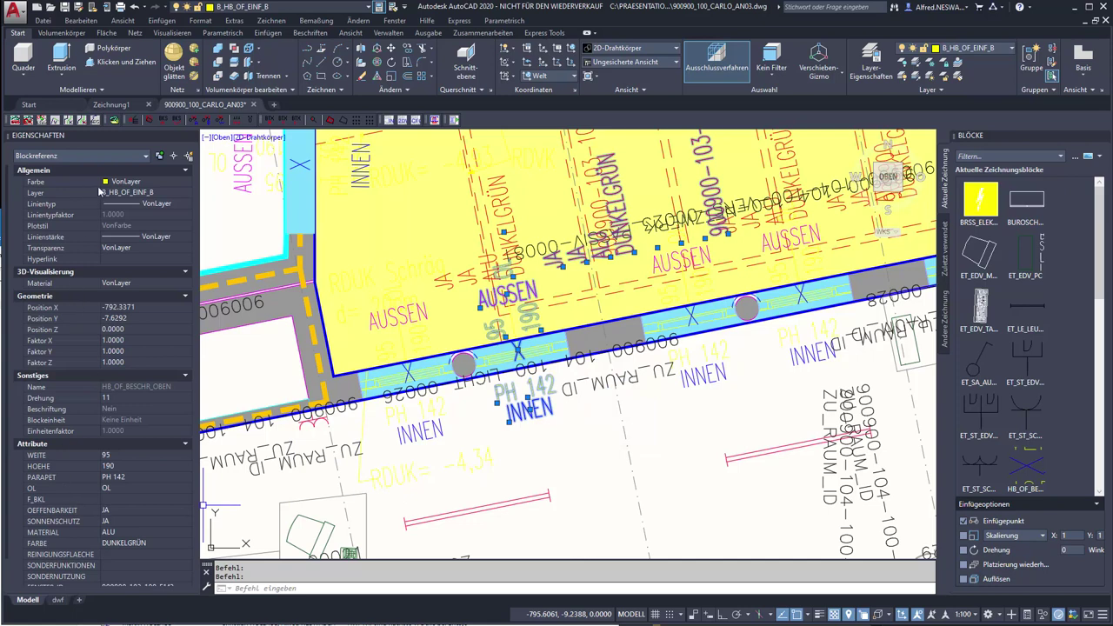
click(157, 195)
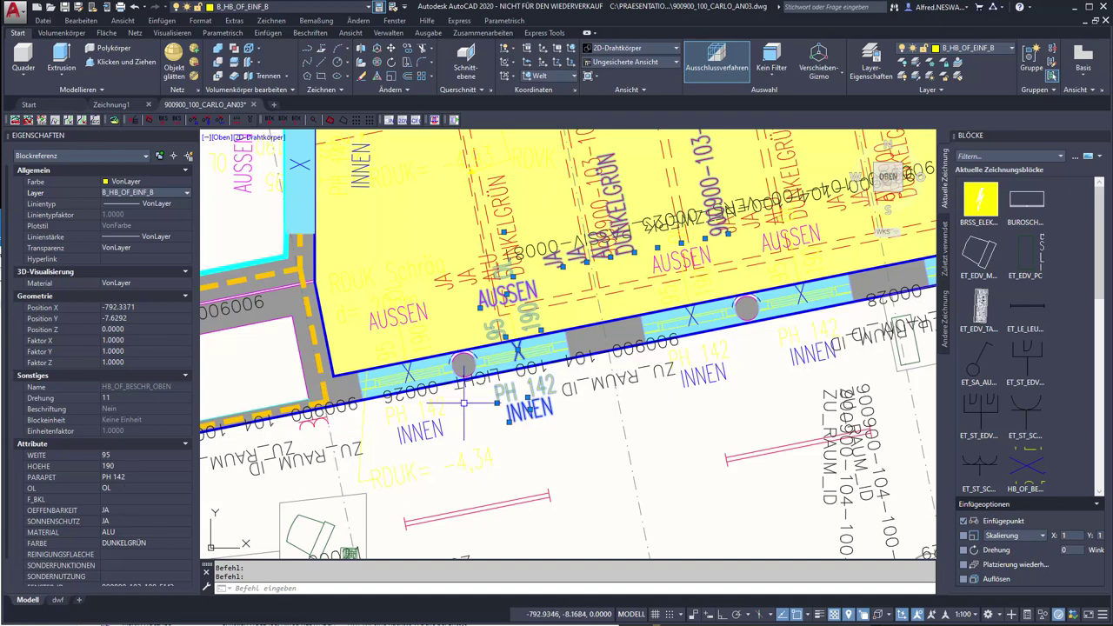
key(Escape)
scroll(529, 270, down, 15)
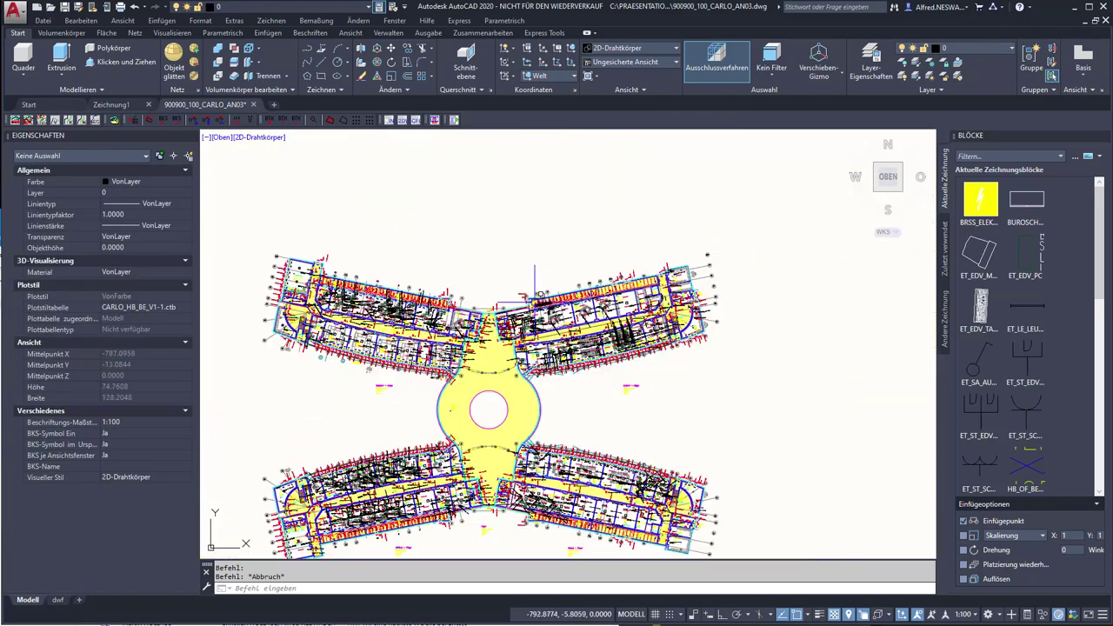
Step: In the CBox panel, select the first Blöcke ersetzen entry under AR_OEFF > FensterB-Block
click(453, 119)
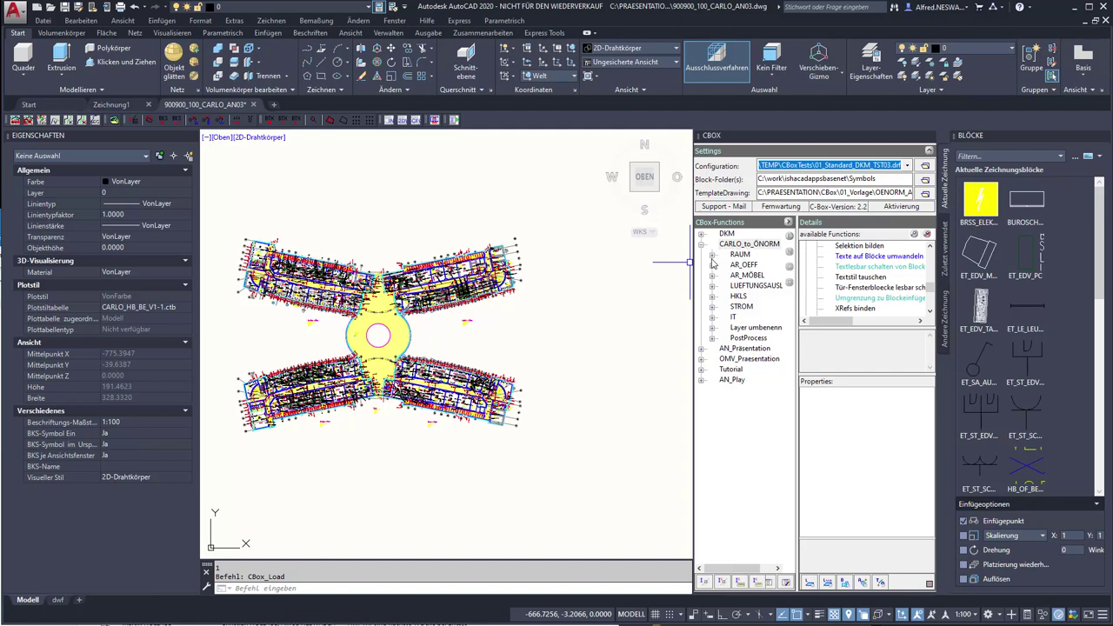
click(712, 265)
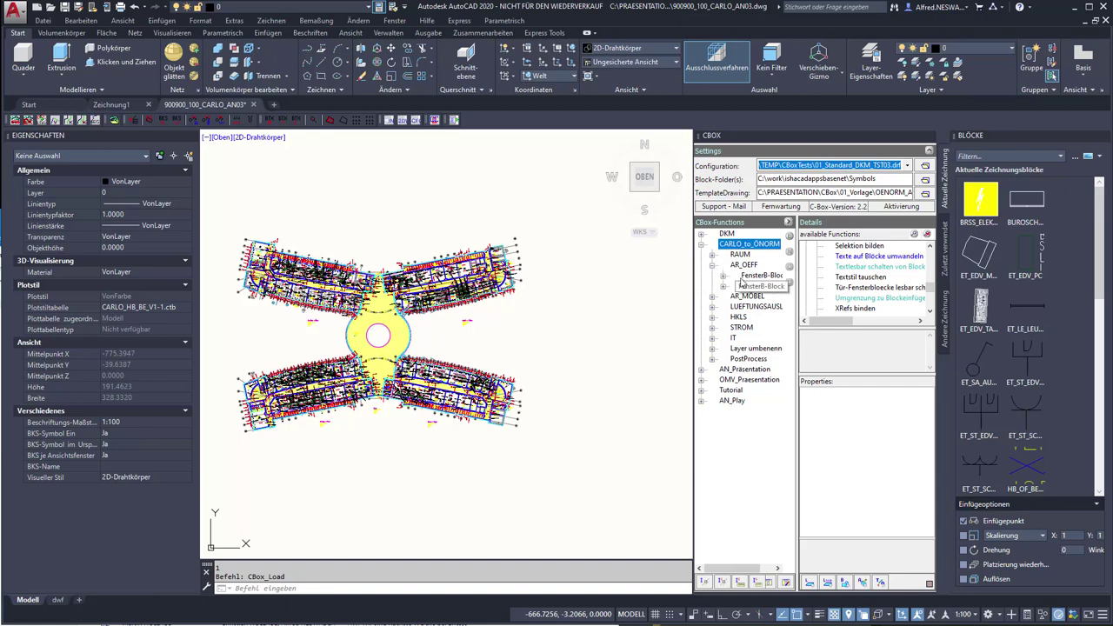
click(723, 276)
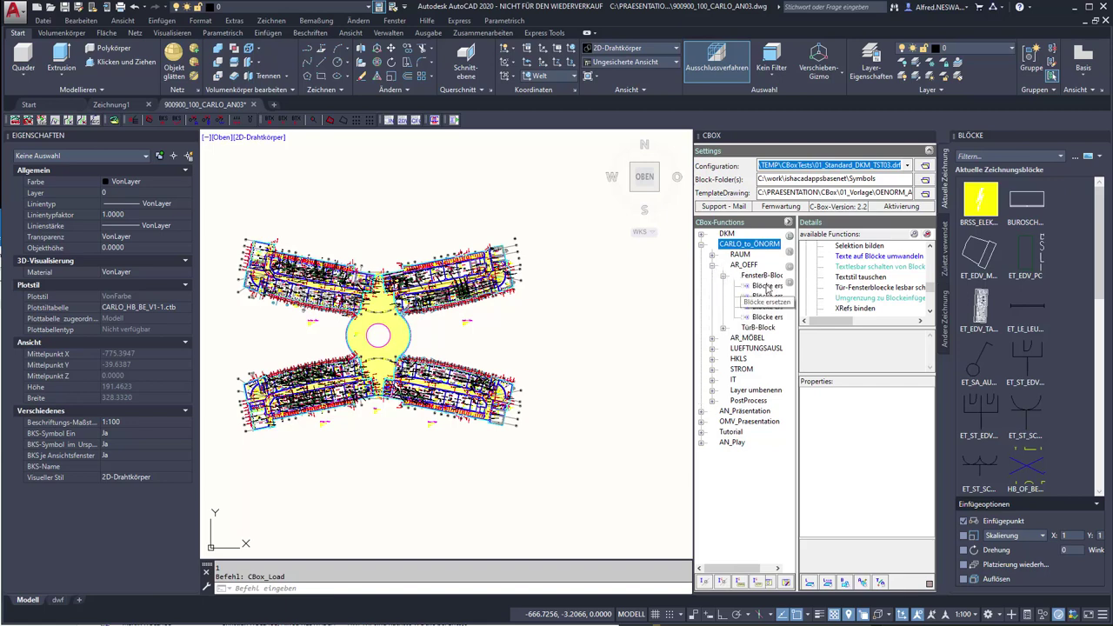
click(766, 287)
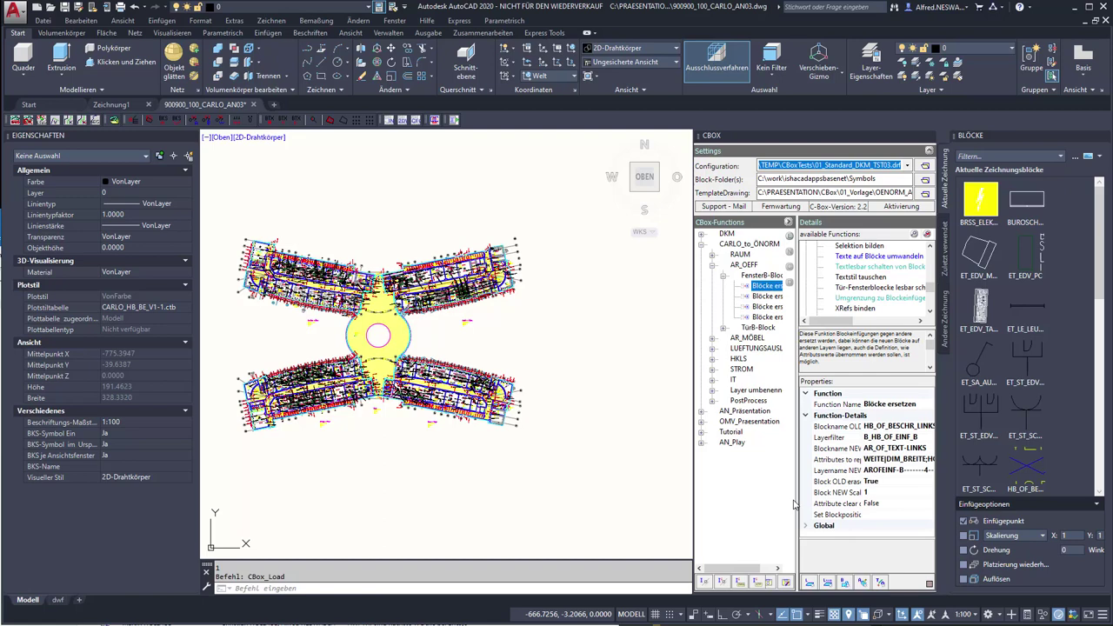
Step: Review its settings: old block HB_OF_BESCHR_LINKS, layer filter B_HB_OF_EINF_B, new block AR_OF_TEXT-LINKS, block folder
drag(796, 500, 772, 494)
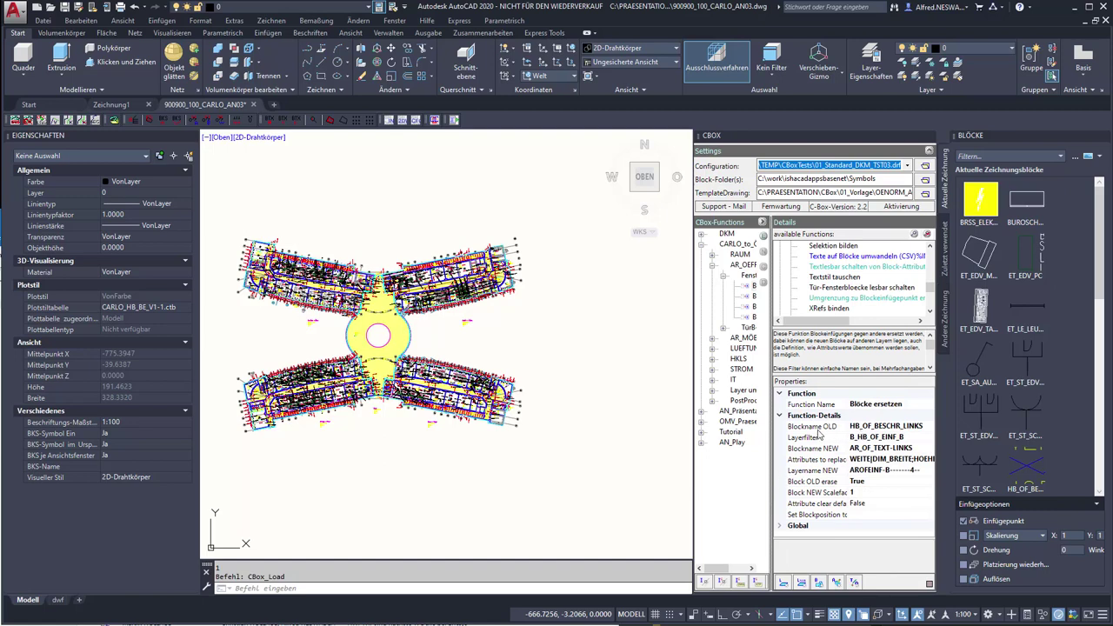
drag(927, 427, 840, 427)
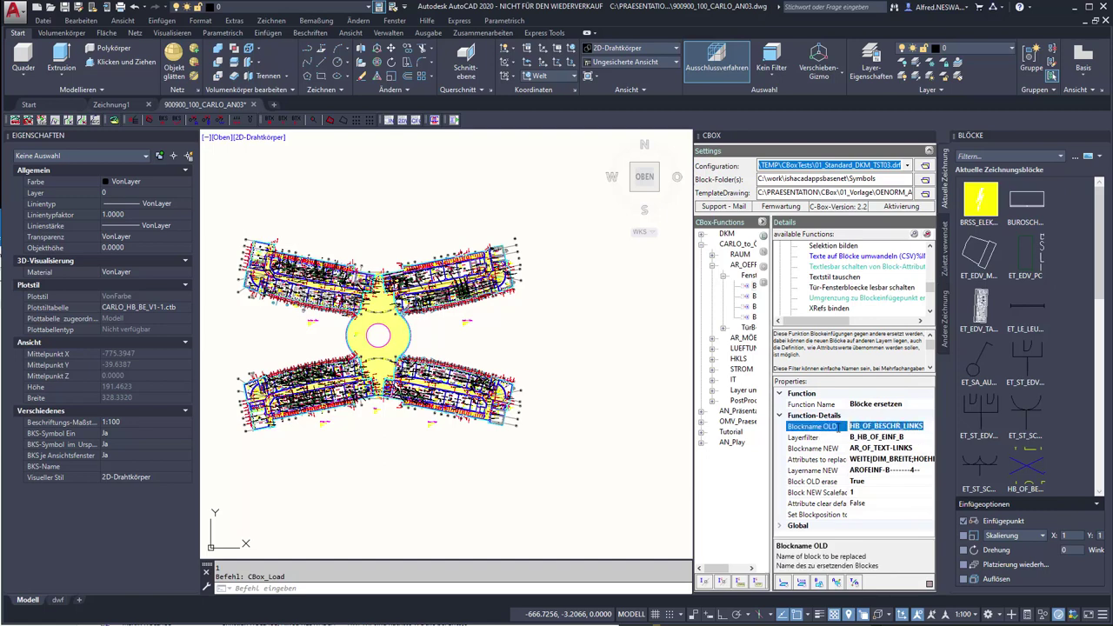
click(909, 436)
drag(908, 437, 848, 437)
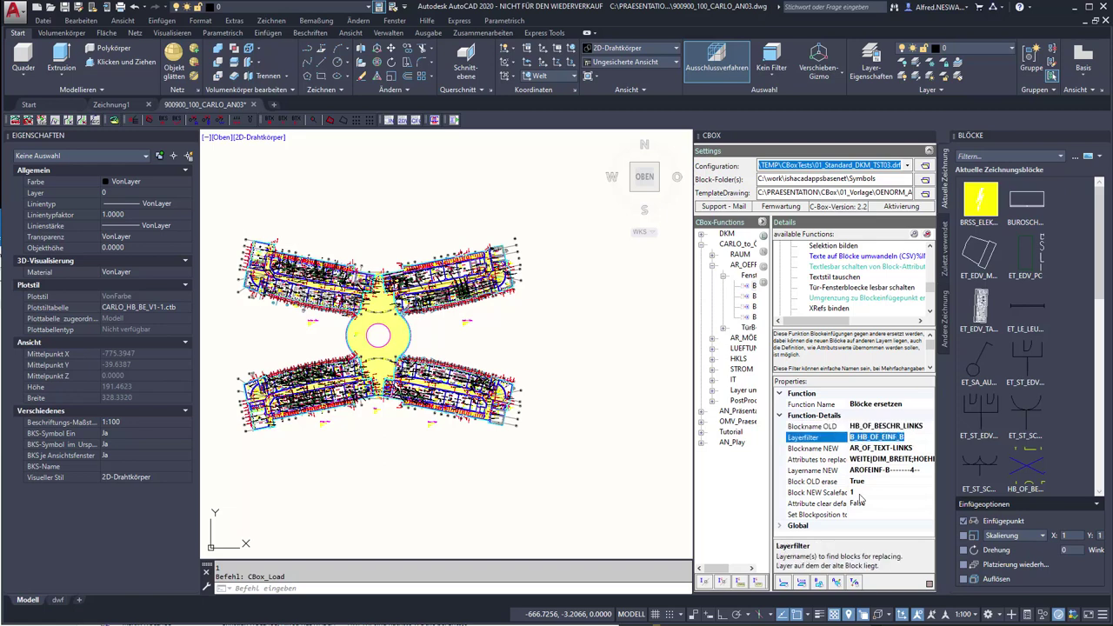
click(909, 448)
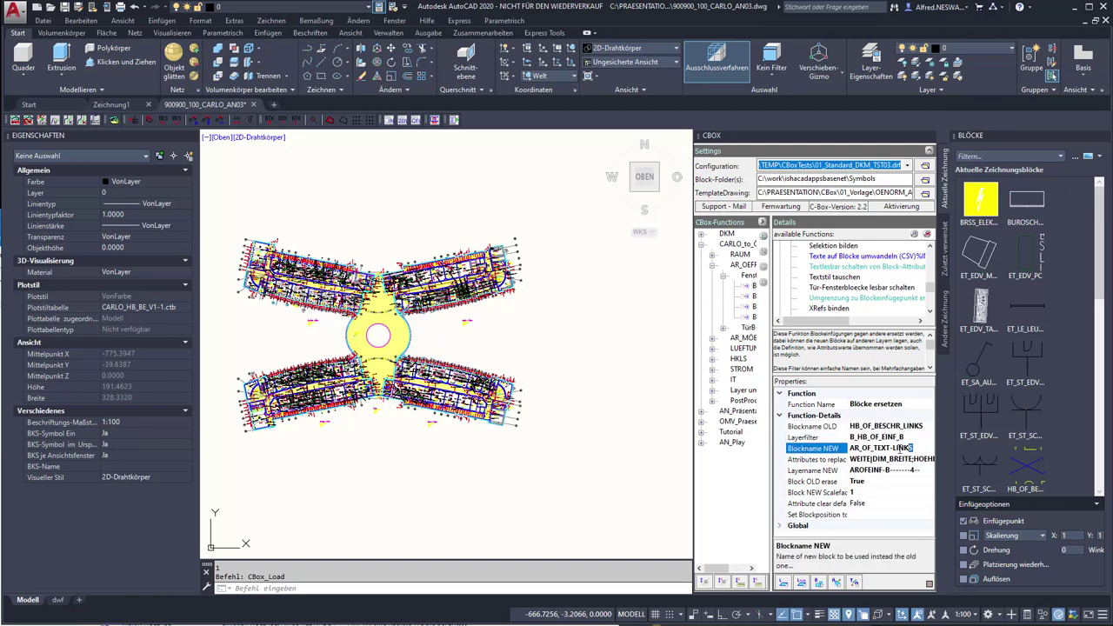
drag(909, 448, 848, 448)
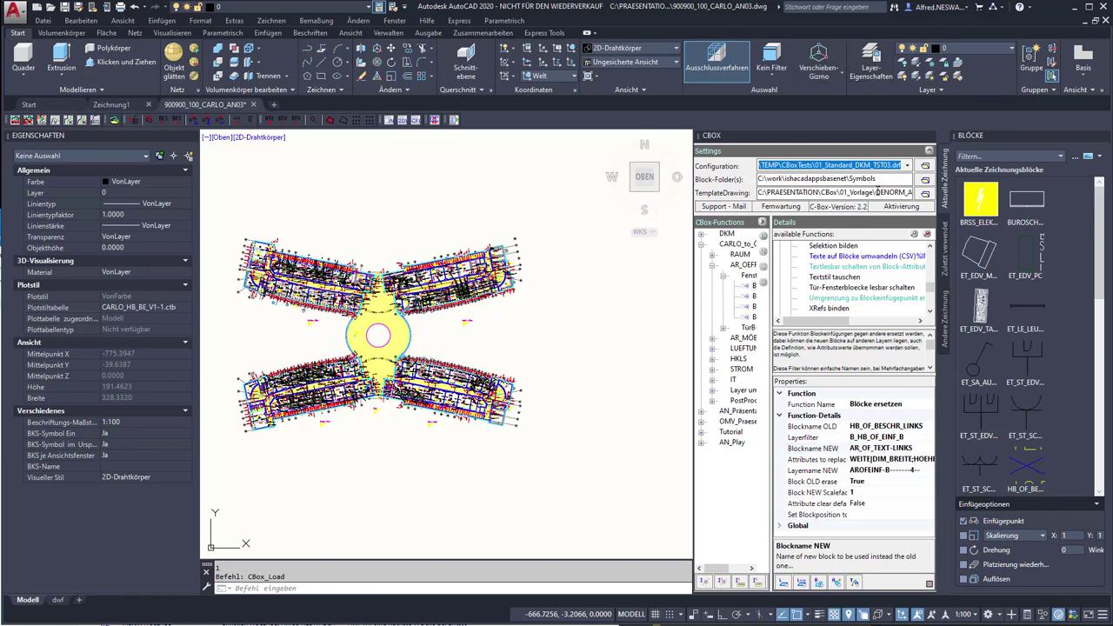
drag(879, 178, 741, 178)
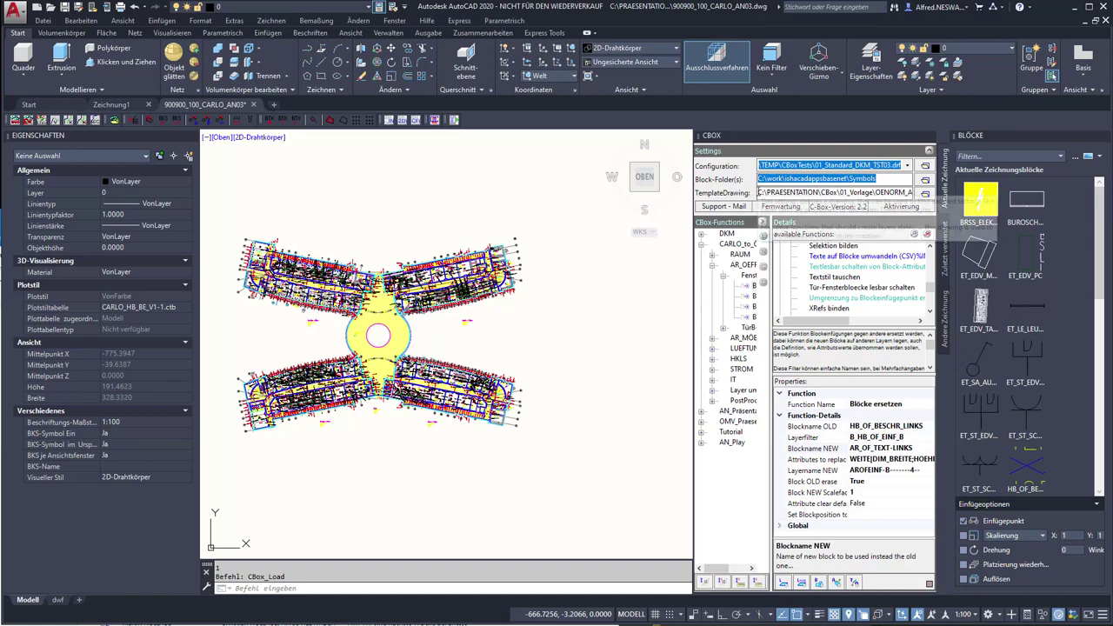
Step: Set Block OLD erase to True and Block NEW Scalefactor to 1
click(759, 192)
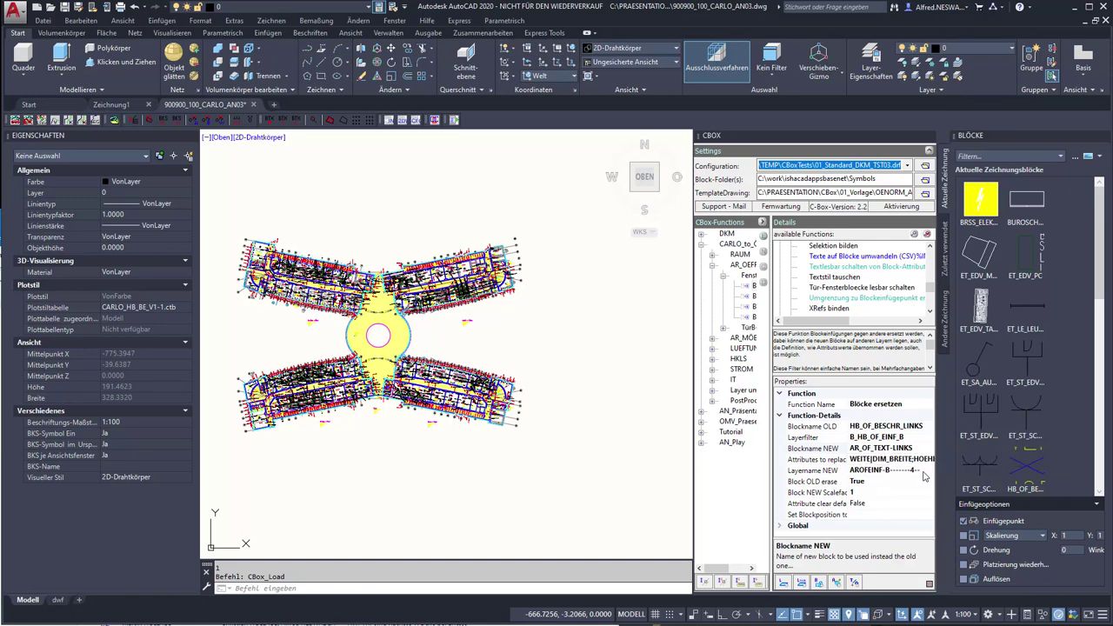
click(922, 471)
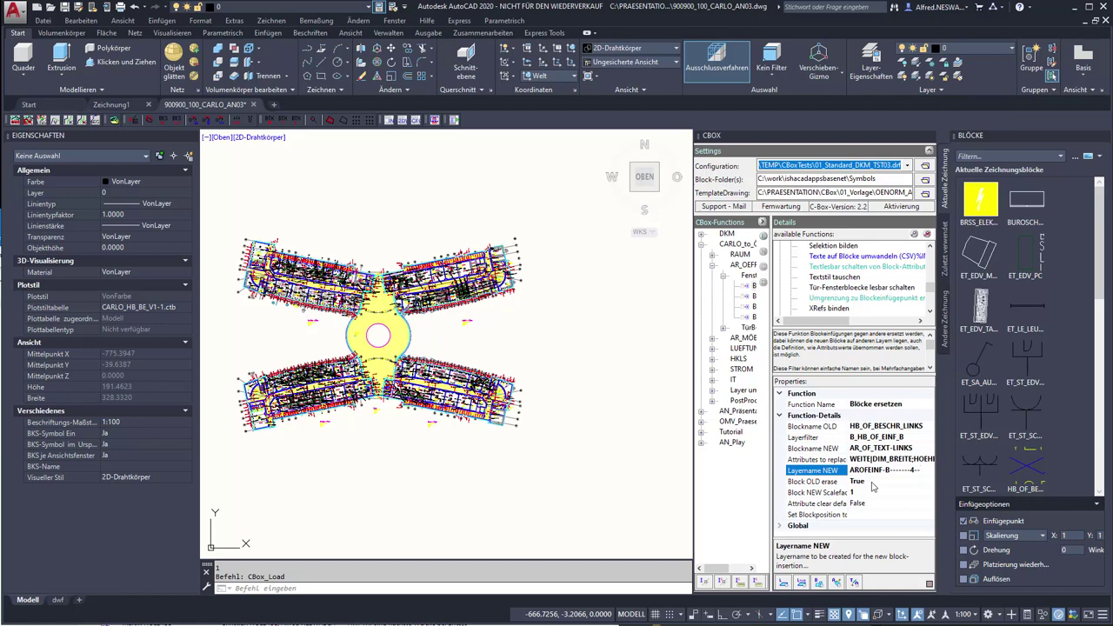
click(871, 480)
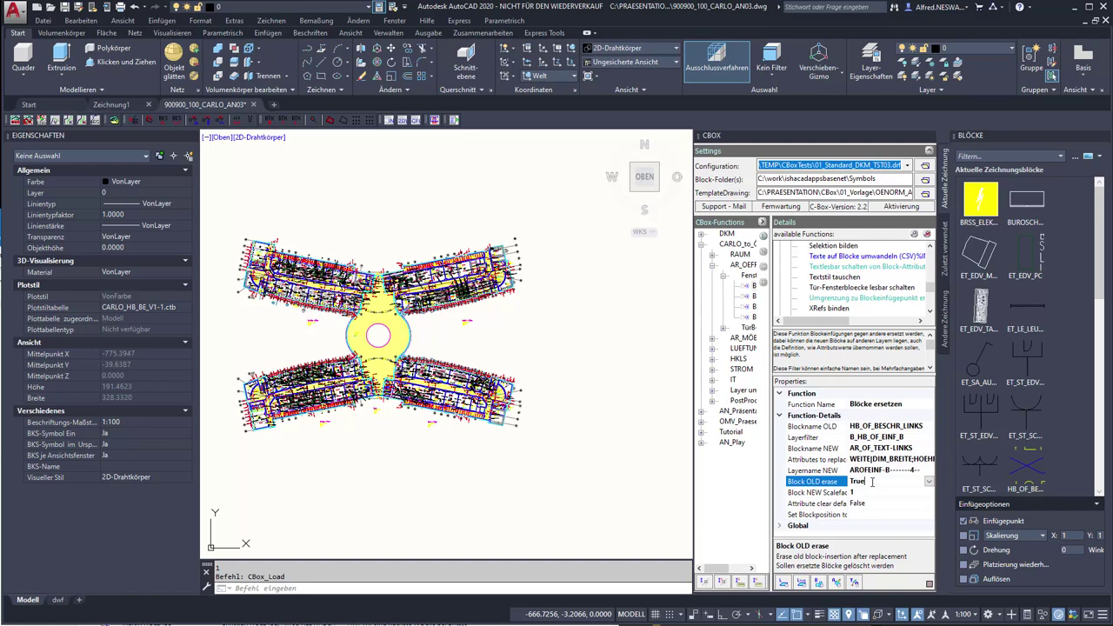
click(873, 491)
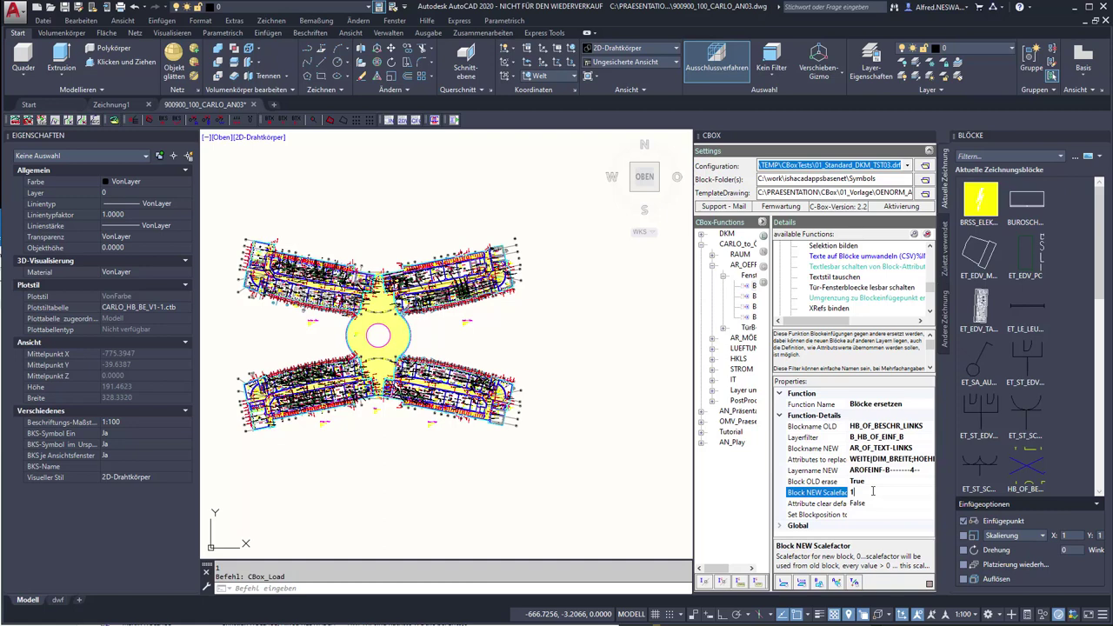
key(Return)
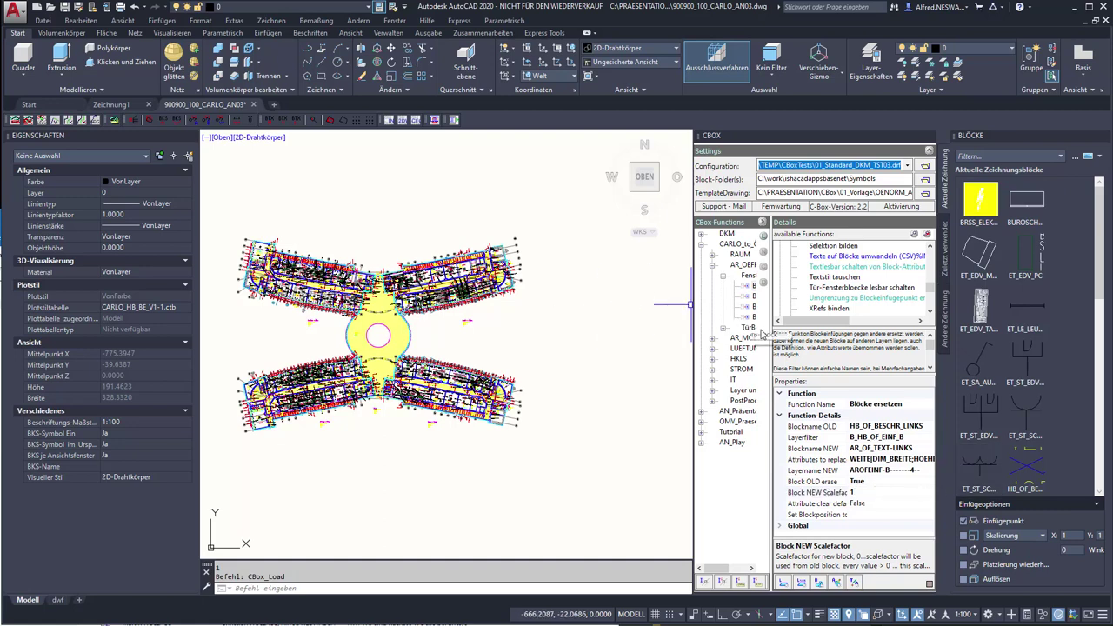
drag(771, 333, 863, 334)
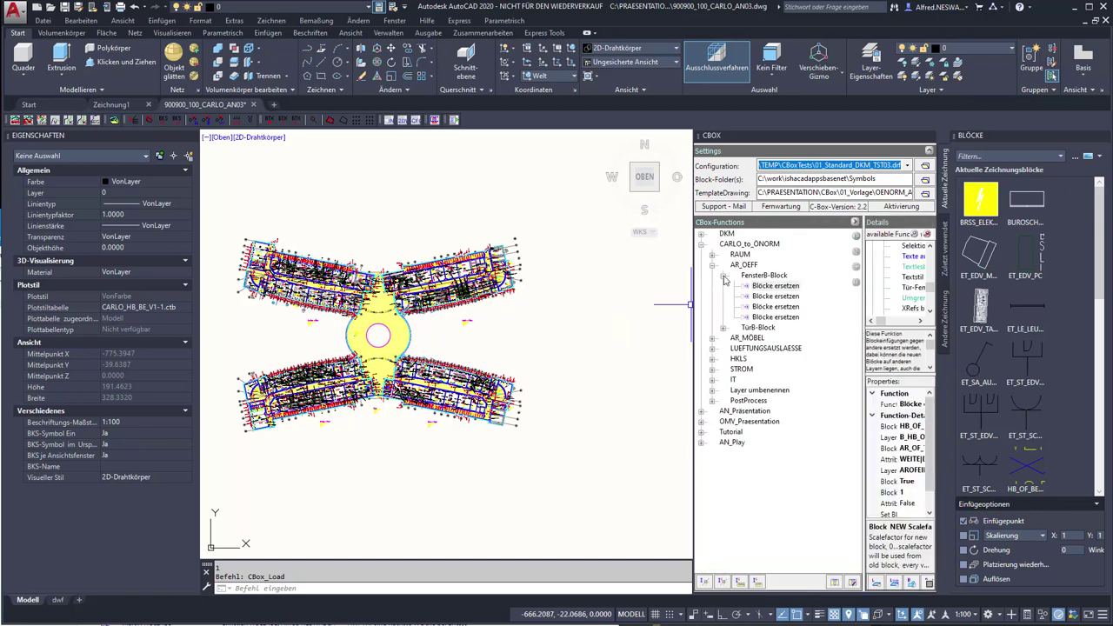
Step: Run every Blöcke ersetzen function in the CARLO_to_ONORM set from the CBox-Functions tree
click(723, 277)
click(712, 265)
click(712, 253)
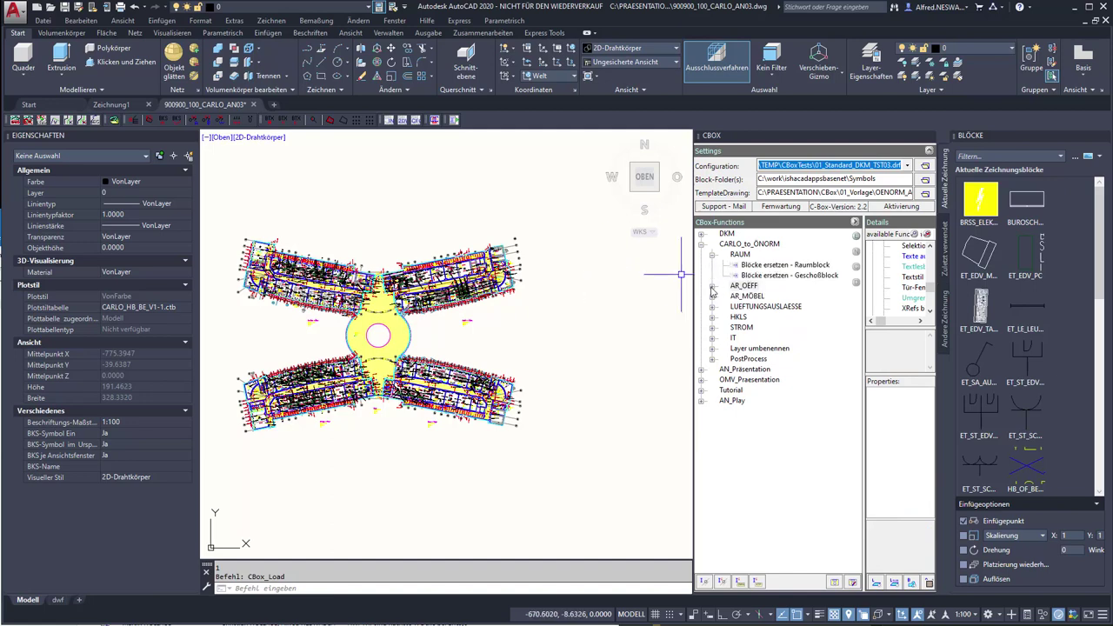
click(712, 286)
click(722, 295)
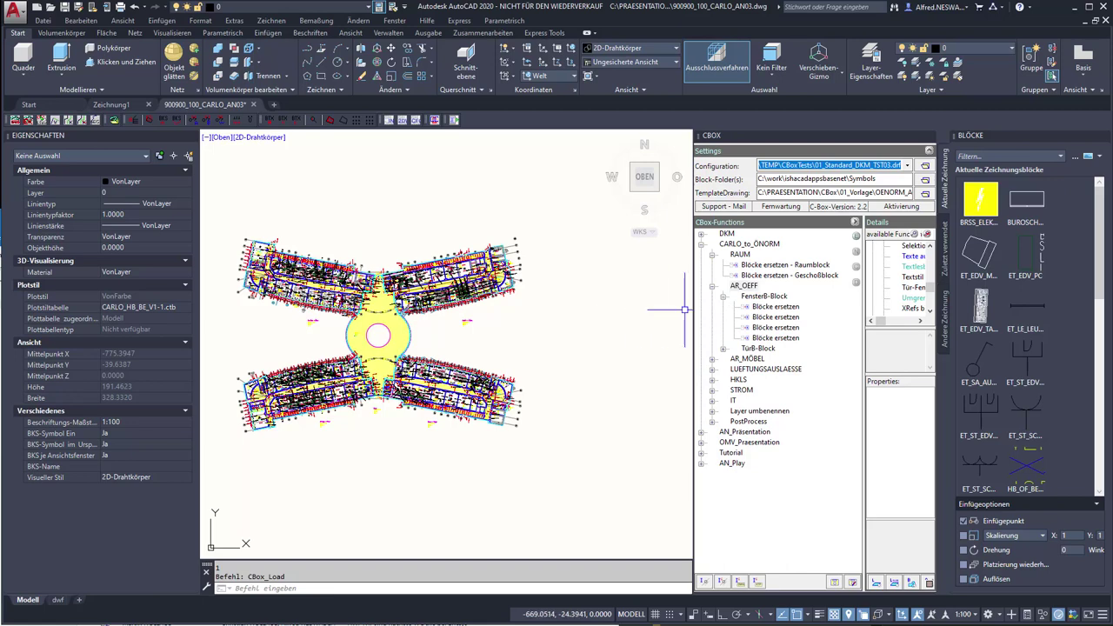
click(712, 287)
click(712, 253)
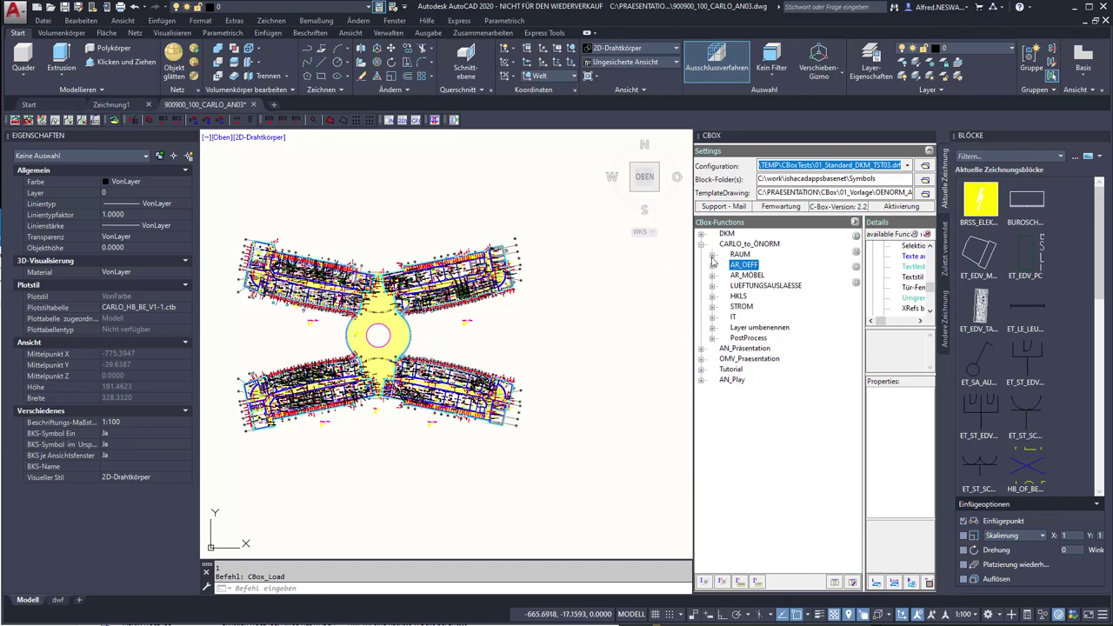
click(730, 246)
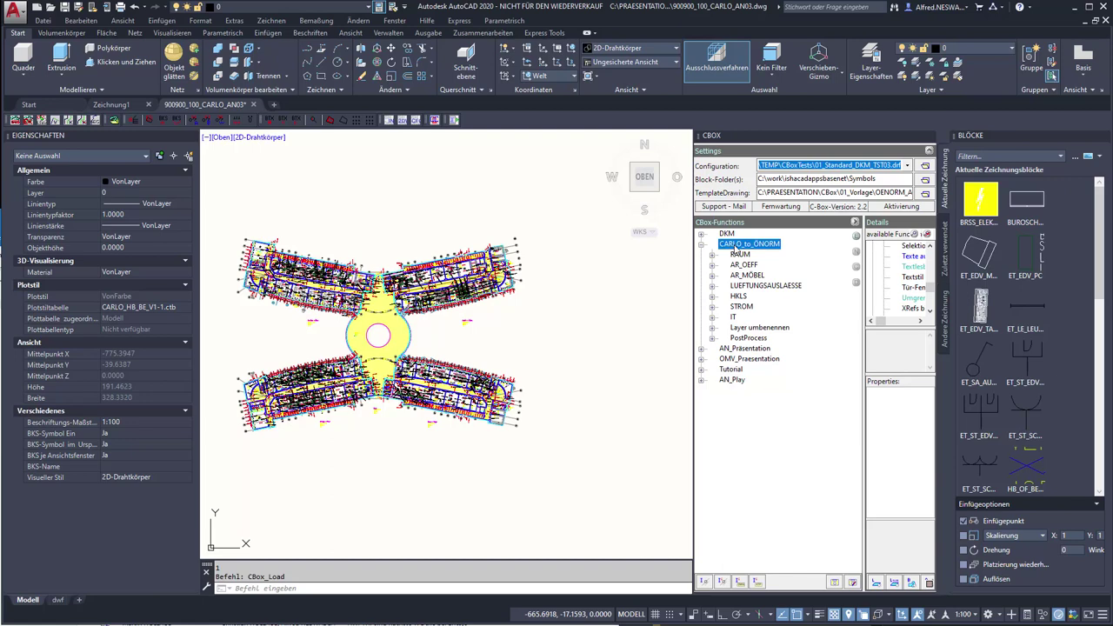
double_click(733, 250)
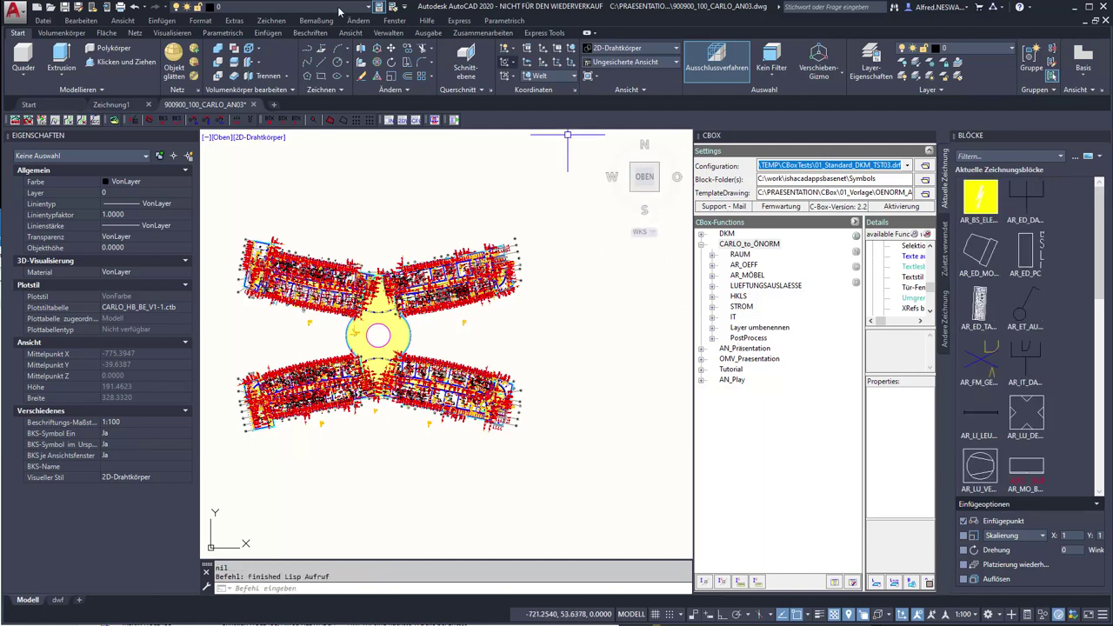
click(273, 14)
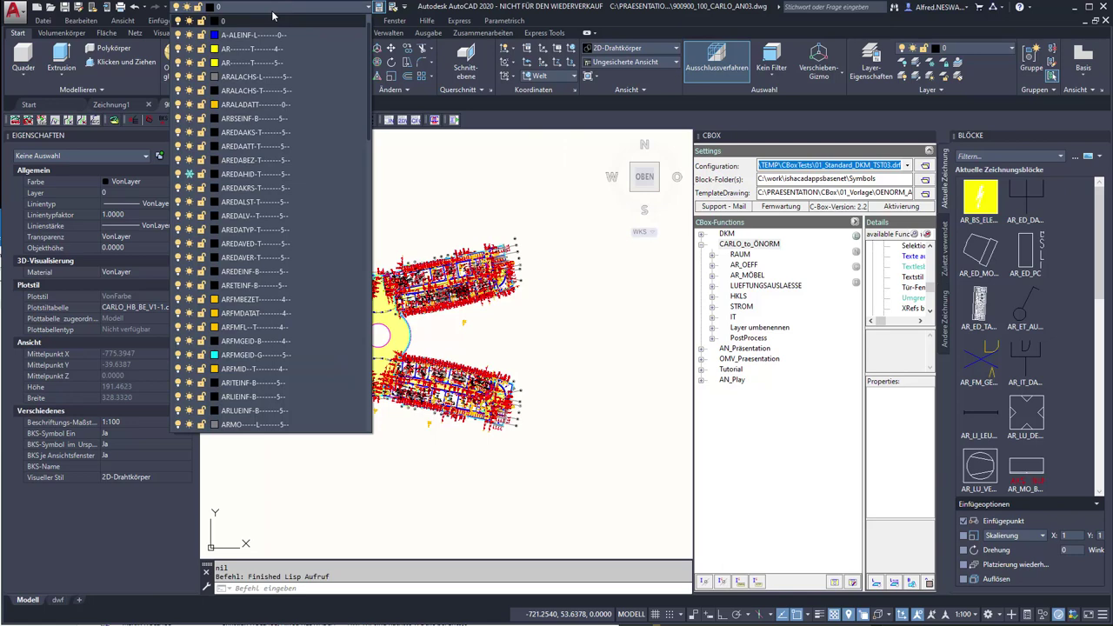
click(995, 258)
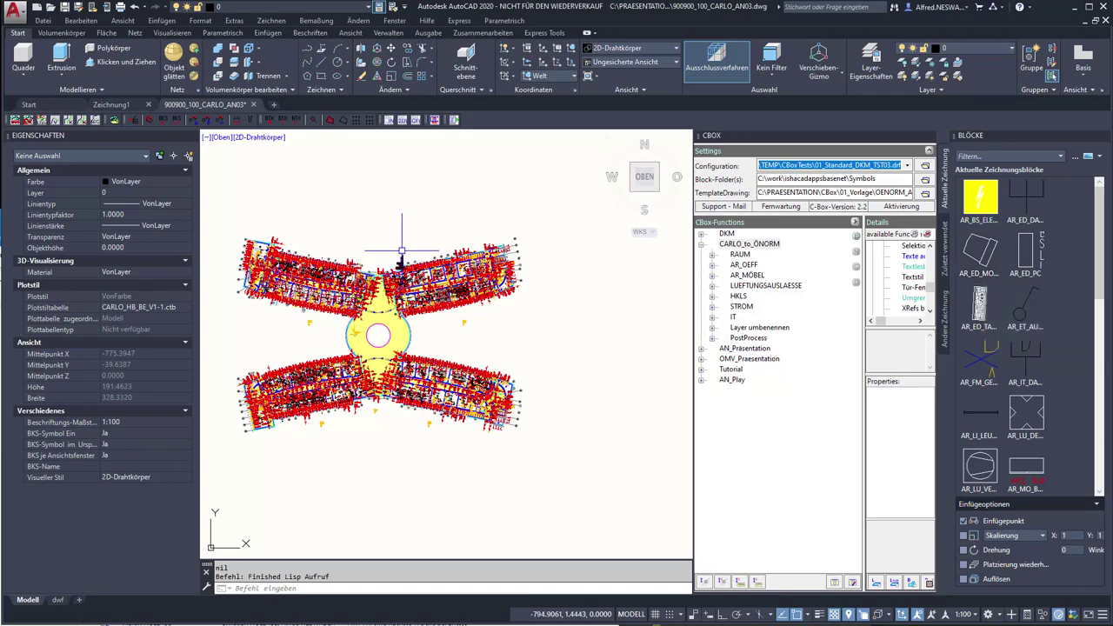
Step: Zoom to a corridor window and select it: AR_OF_TEXT-OBEN, 95 x 190, T30
scroll(400, 266, up, 5)
scroll(438, 308, up, 2)
scroll(438, 308, up, 2)
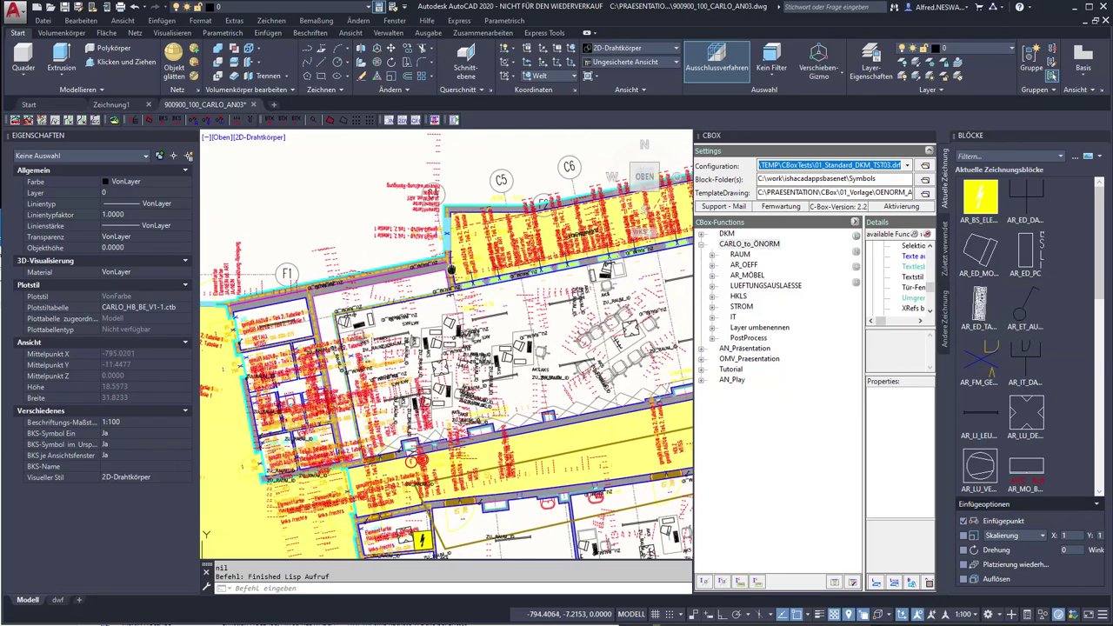
scroll(438, 309, up, 2)
scroll(439, 309, up, 2)
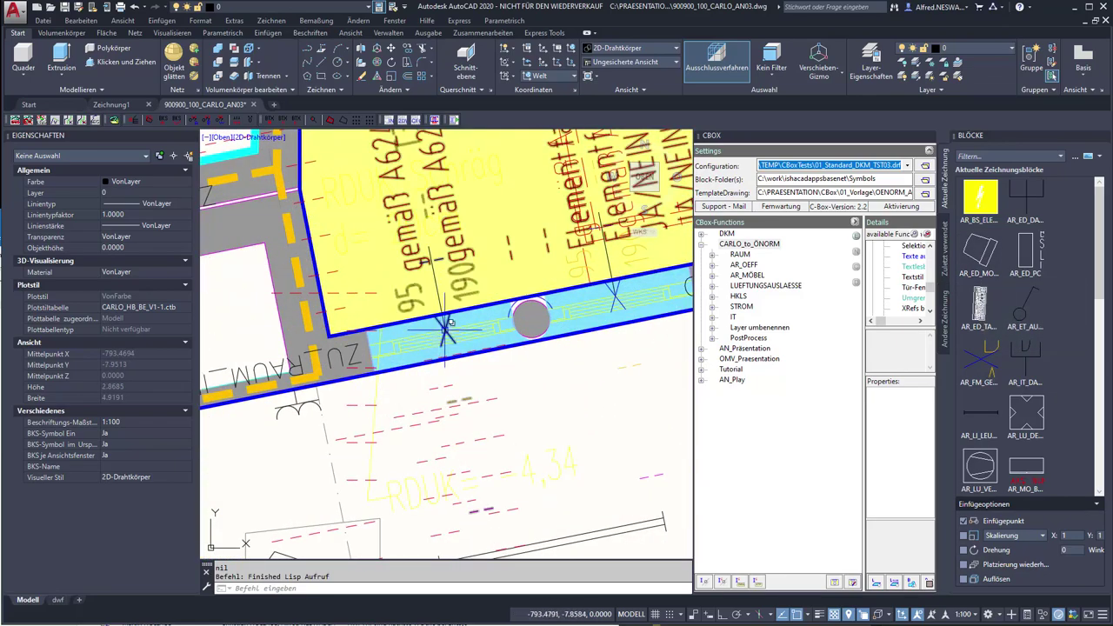
click(446, 328)
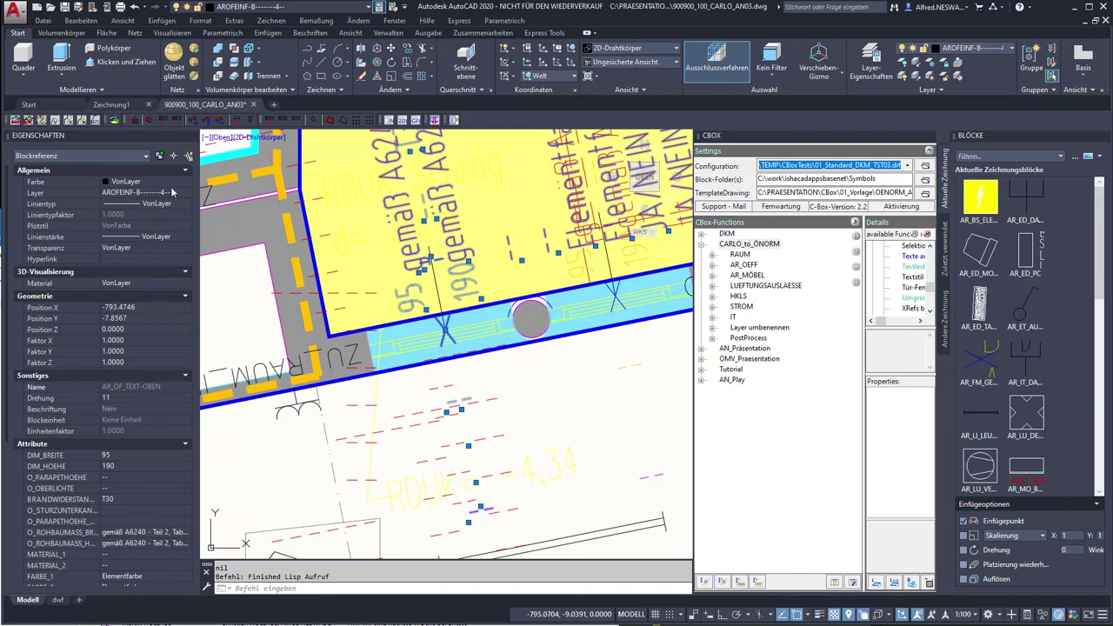
Step: Zoom back out to the full converted plan and cancel the block selection
scroll(503, 374, down, 5)
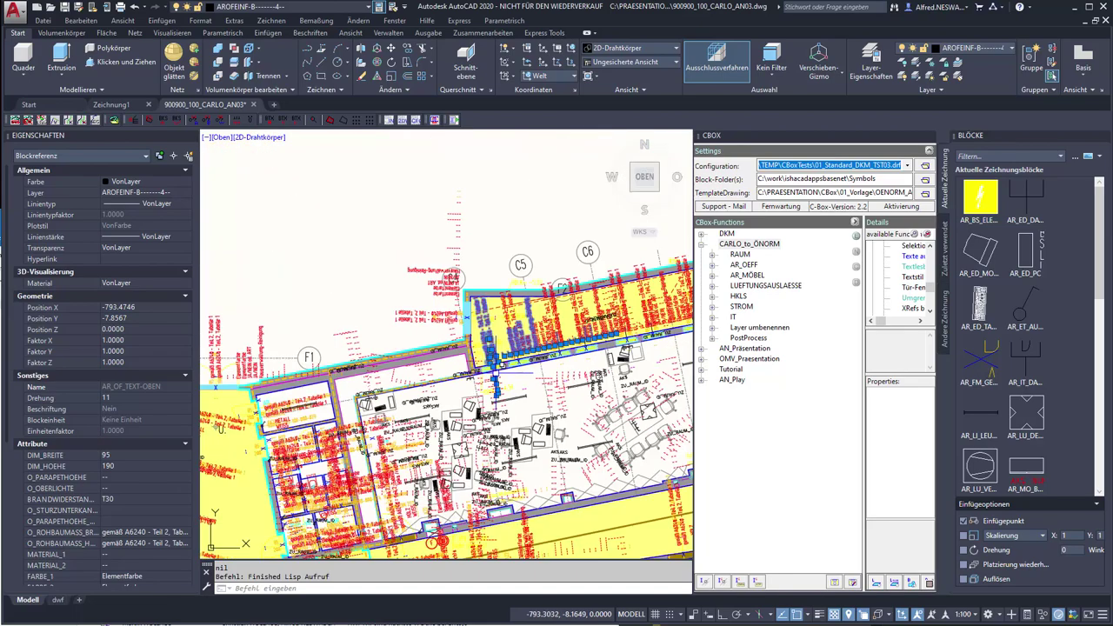
scroll(442, 317, down, 2)
scroll(441, 317, down, 2)
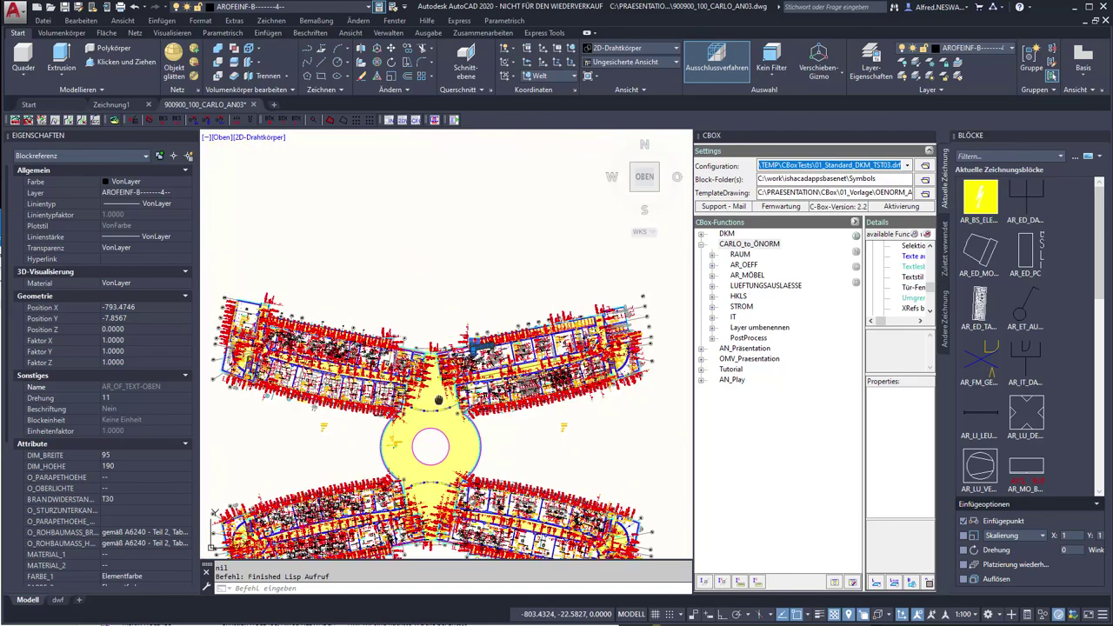
scroll(442, 316, down, 2)
scroll(442, 314, up, 2)
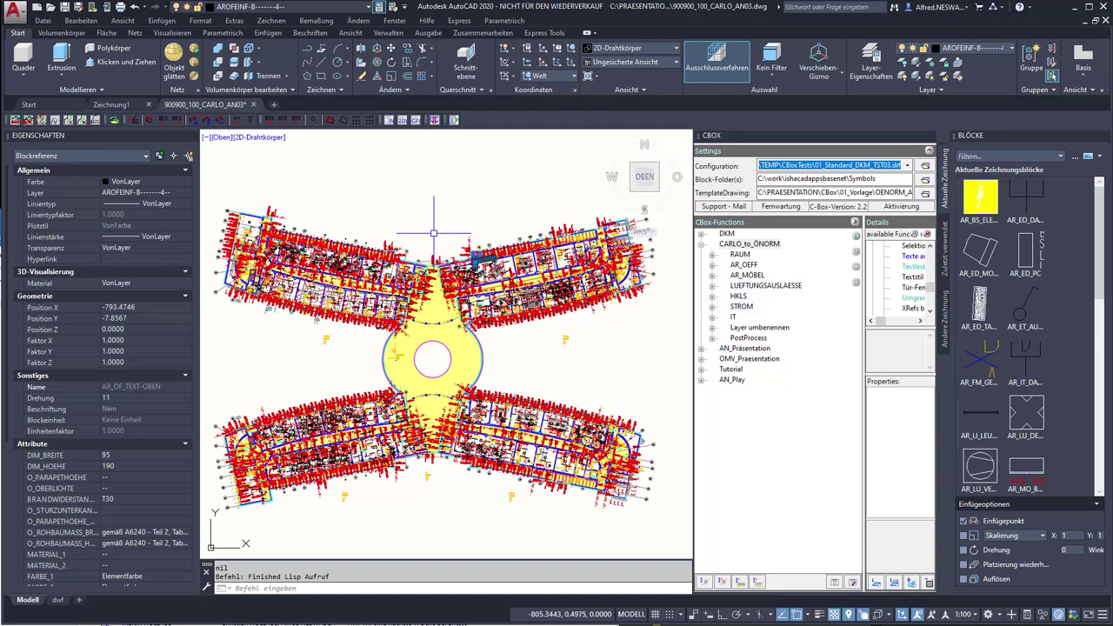
key(Escape)
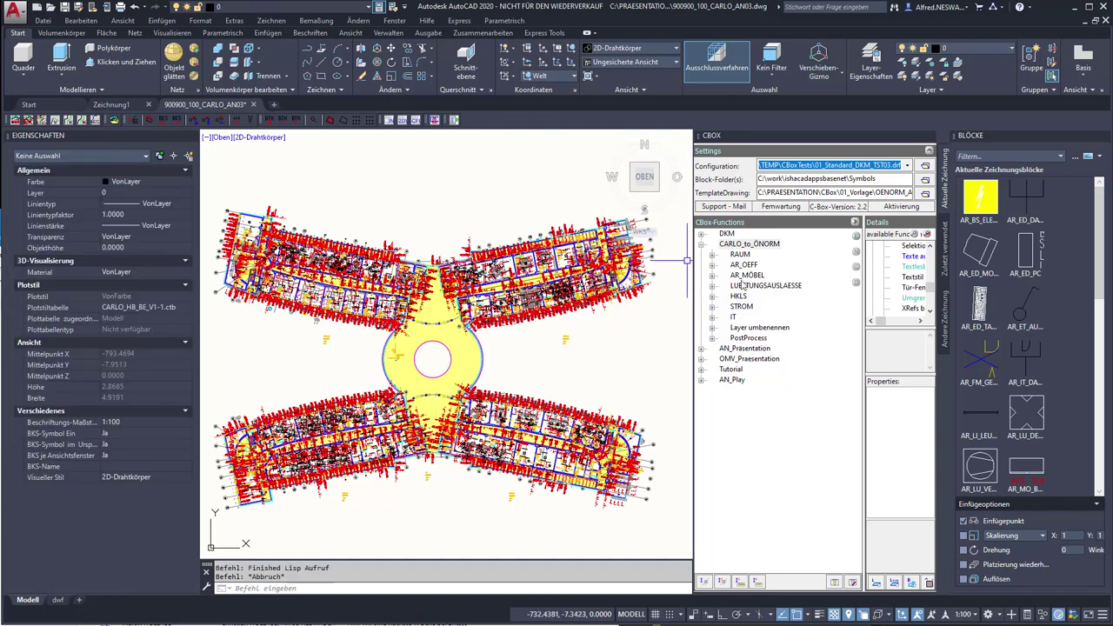